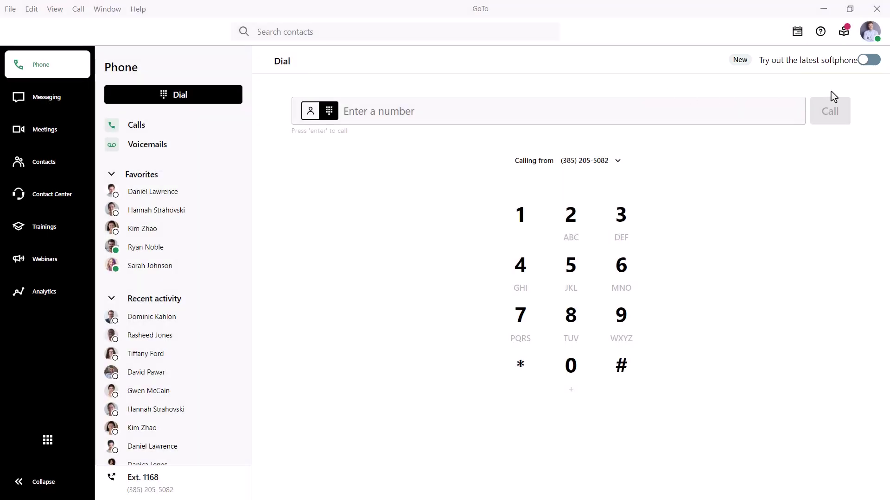
# Turn on the latest softphone and open its separate dialer, leaving the main window minimized.
pyautogui.click(864, 65)
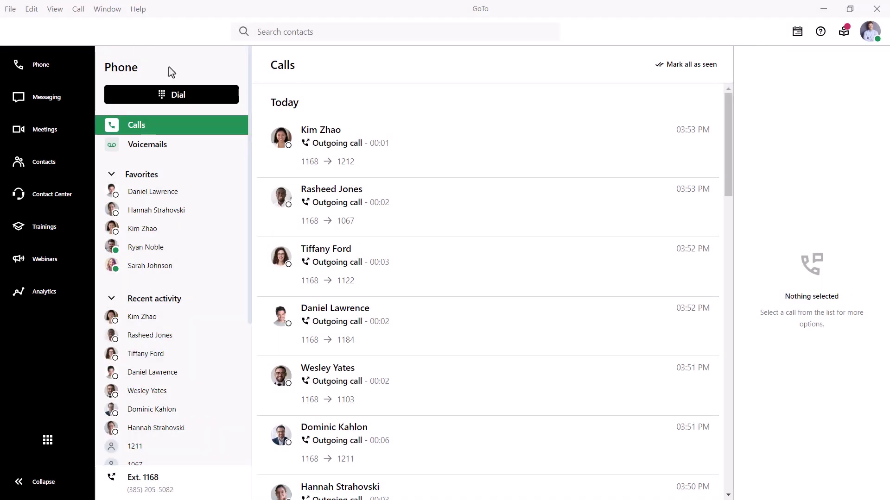
pyautogui.click(179, 96)
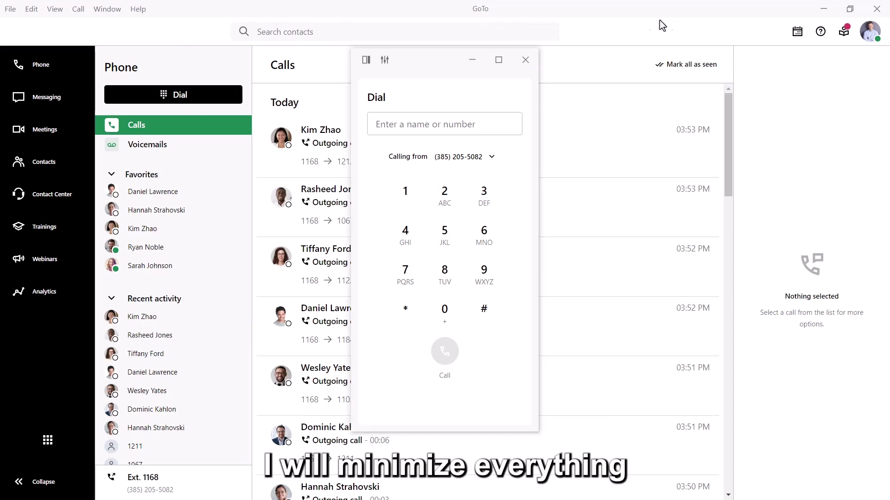
pyautogui.click(824, 14)
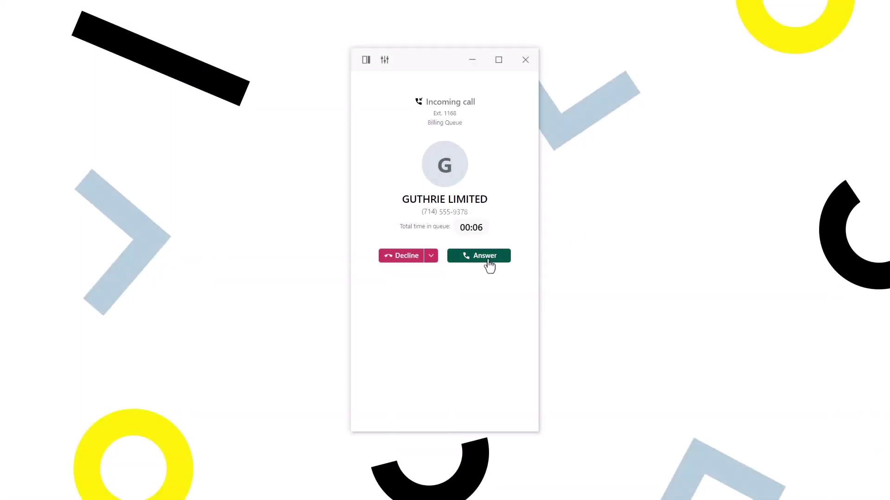
# Answer the incoming Billing Queue call and expand the softphone to show the contact and notes sections.
pyautogui.click(490, 265)
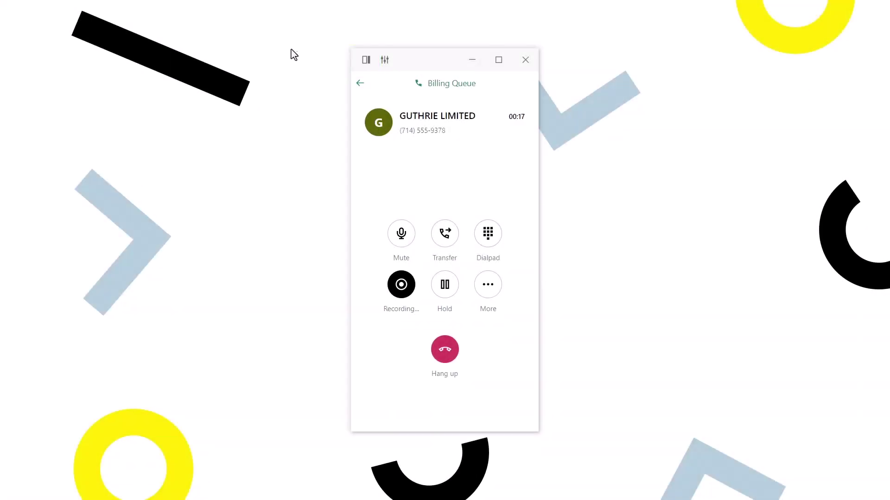
pyautogui.click(365, 62)
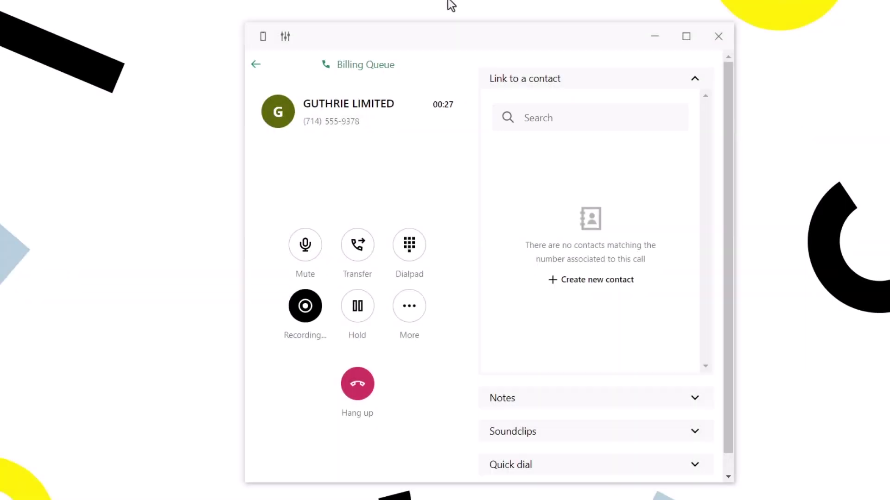
# Search the contacts for the caller's first name to link the call, and clear the search.
pyautogui.click(539, 130)
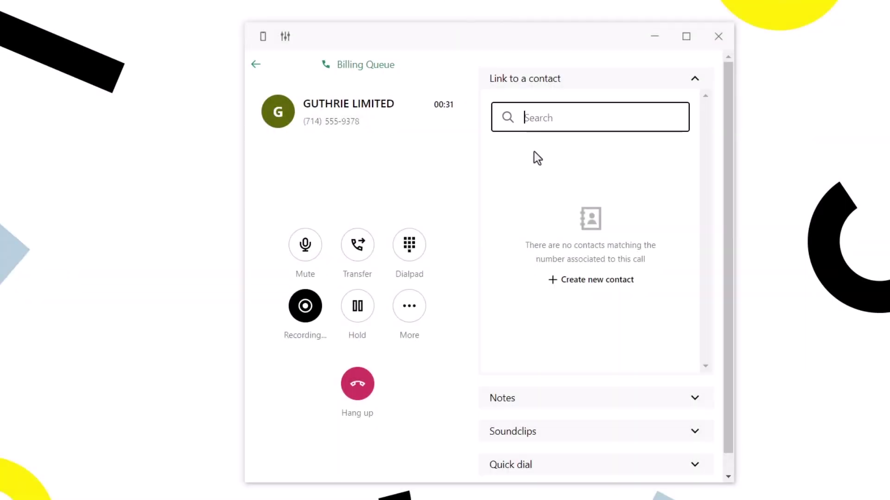
pyautogui.write('jake')
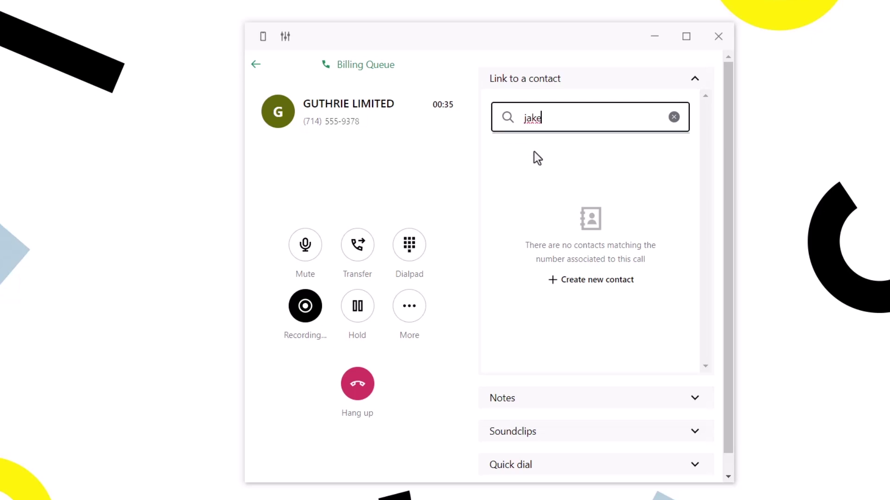
pyautogui.click(674, 116)
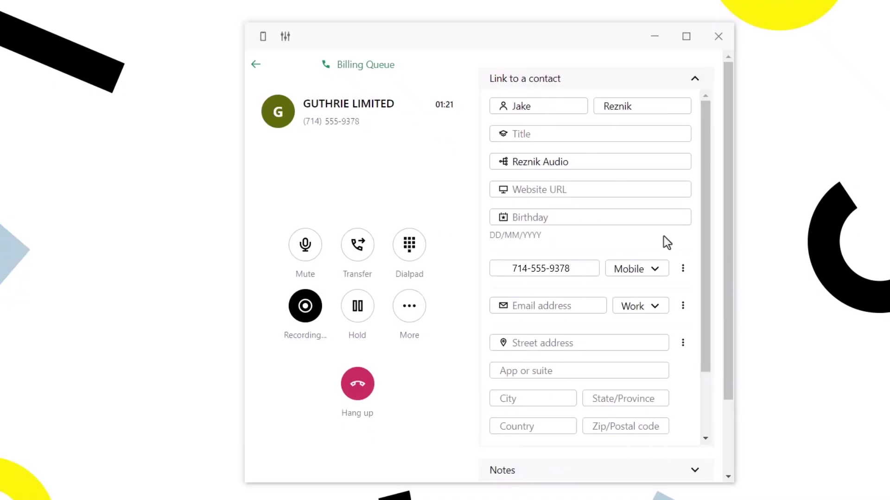
# Save the filled-in new contact for the caller and link the current call to it.
pyautogui.scroll(-3, 676, 281)
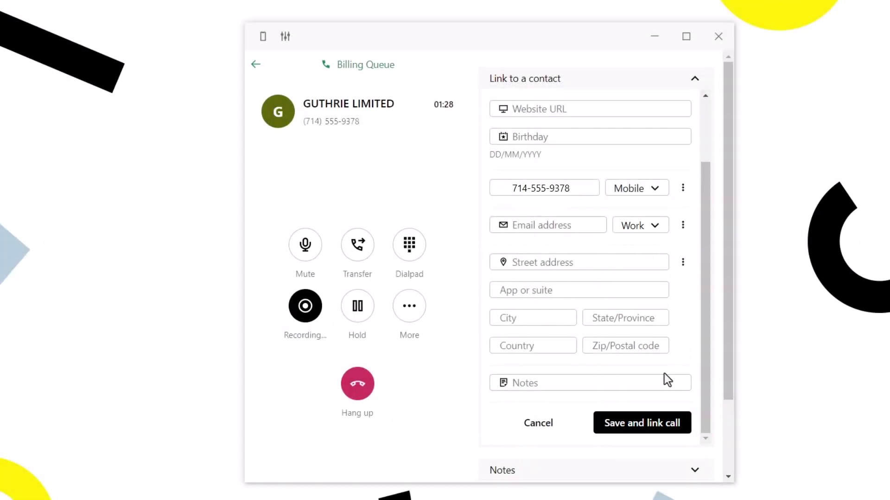
pyautogui.click(648, 423)
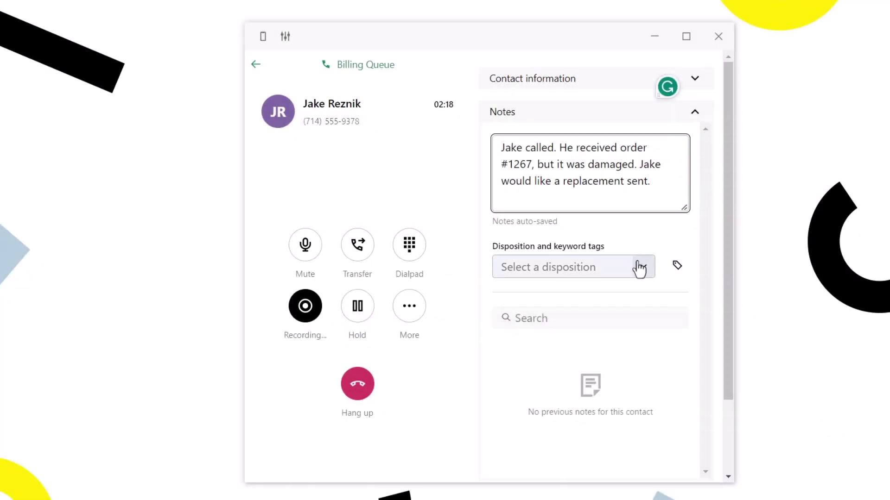
# Set the call's disposition to Issue opened and add the Damaged Item tag.
pyautogui.click(640, 268)
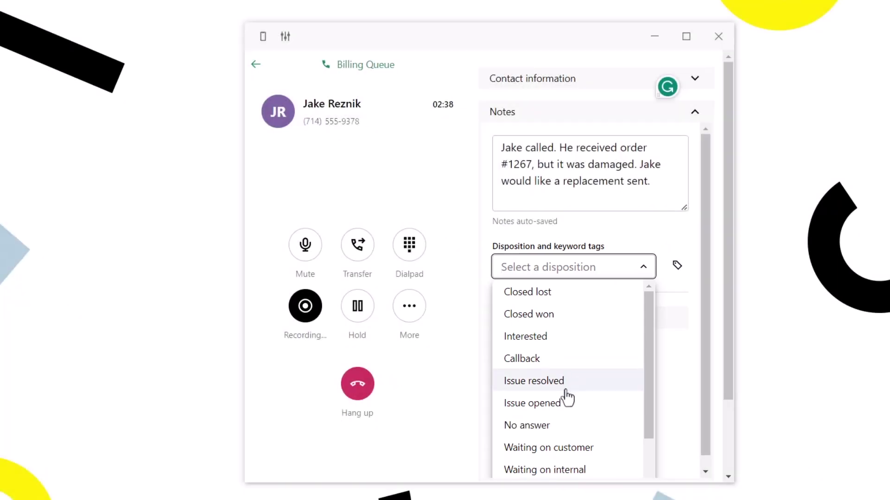
pyautogui.click(562, 405)
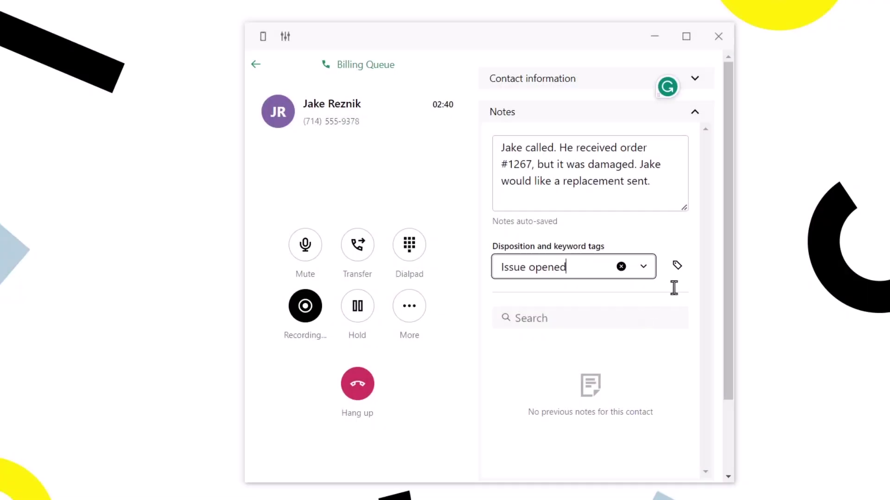
pyautogui.click(677, 262)
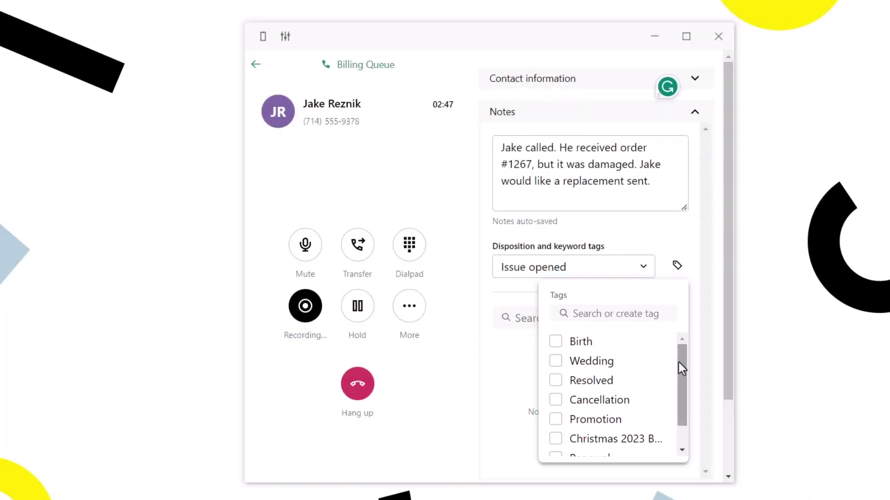
pyautogui.moveTo(679, 362); pyautogui.dragTo(678, 388)
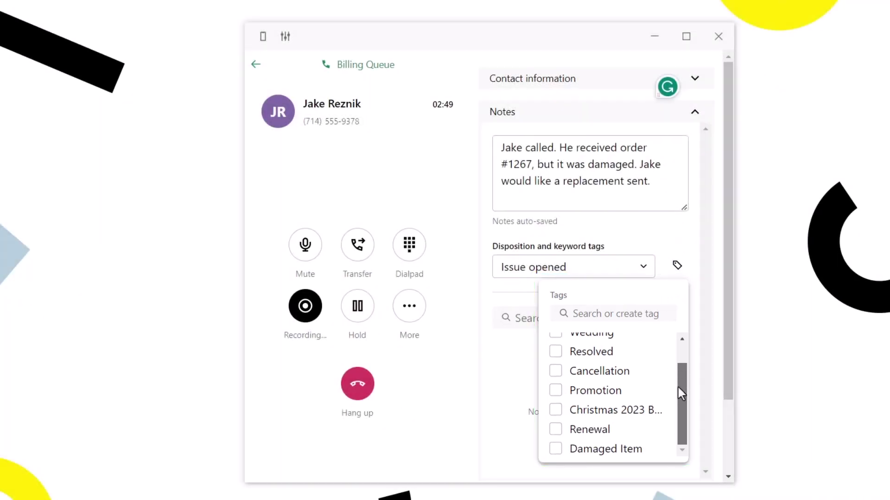
pyautogui.click(556, 449)
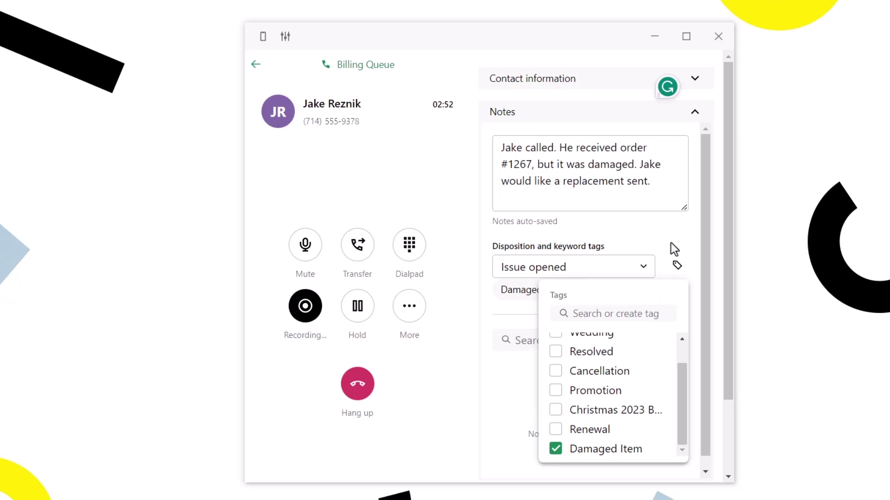
pyautogui.click(671, 242)
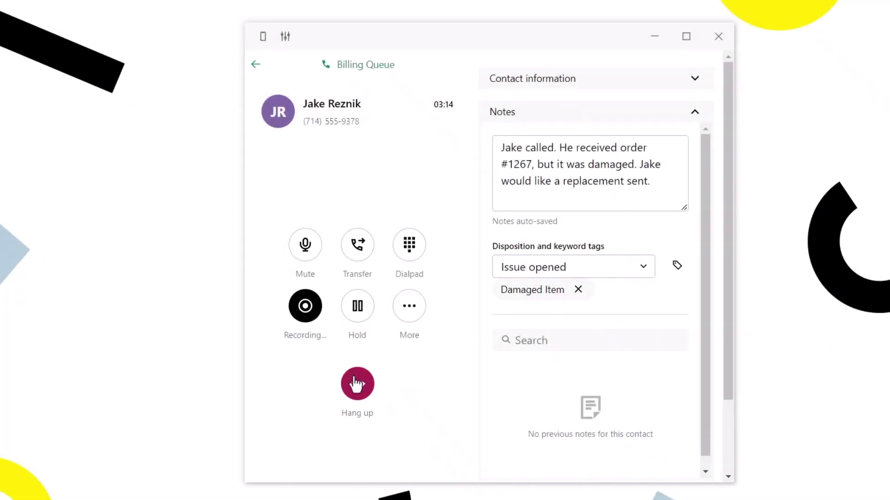
# Hang up the call and end its wrap-up period.
pyautogui.click(356, 383)
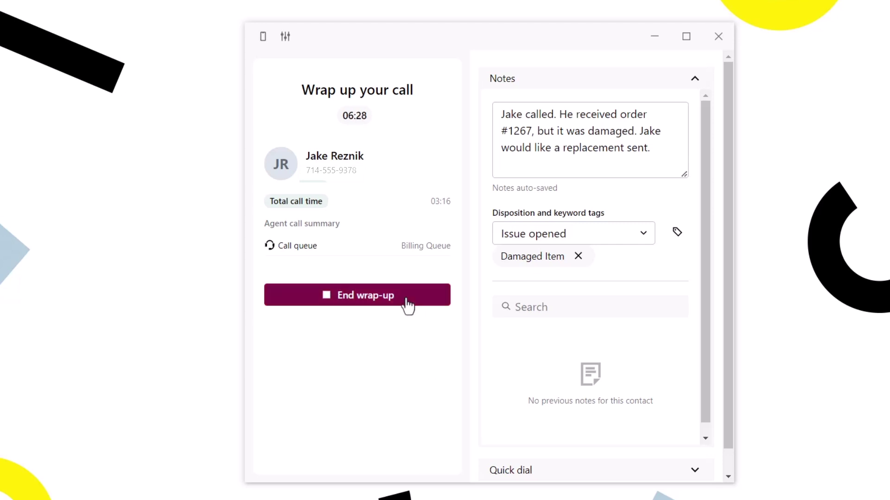
pyautogui.click(407, 300)
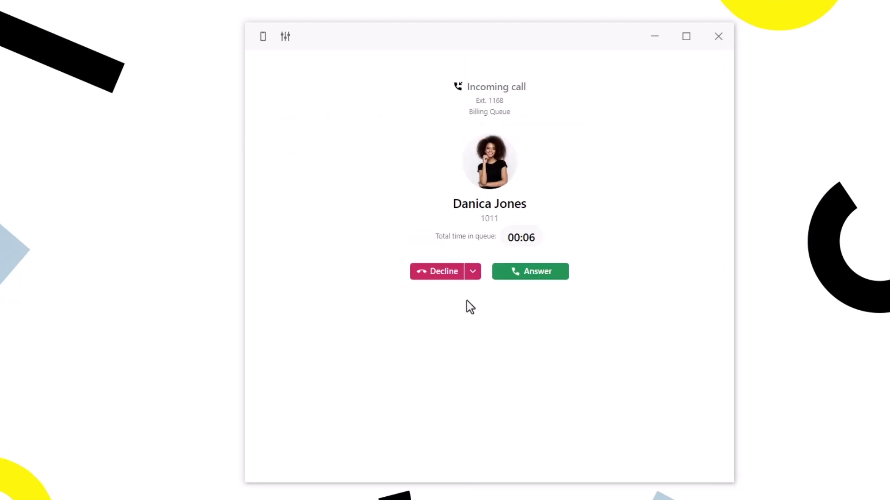
# Answer the next incoming Billing Queue call and link it to the named matching contact.
pyautogui.click(521, 277)
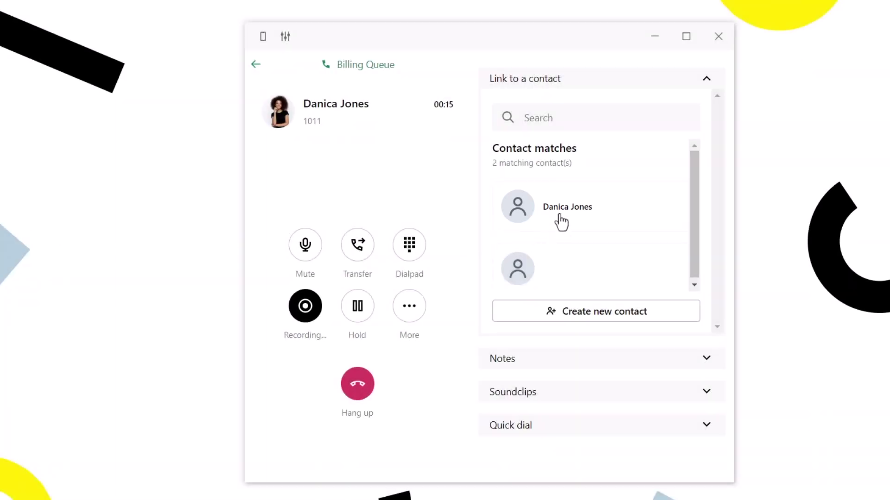
pyautogui.click(559, 216)
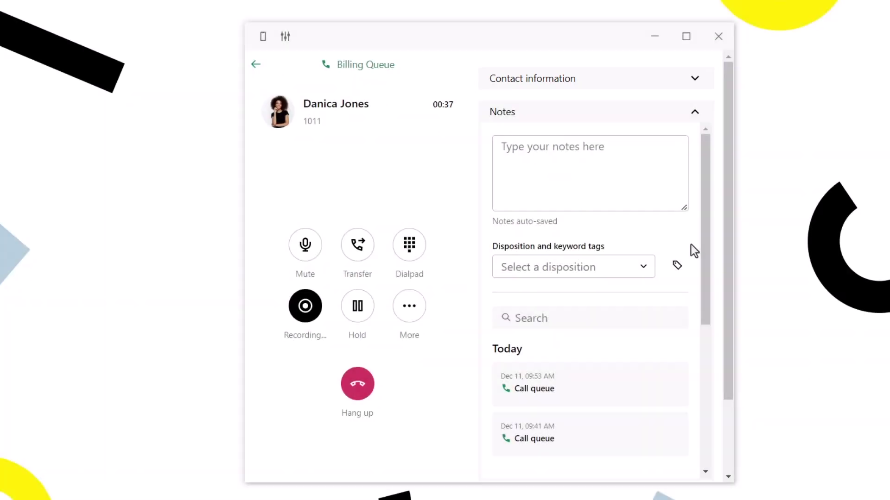
# Review the linked caller's contact information and expand the previous call note from Nov 30, 12:06 PM.
pyautogui.click(696, 84)
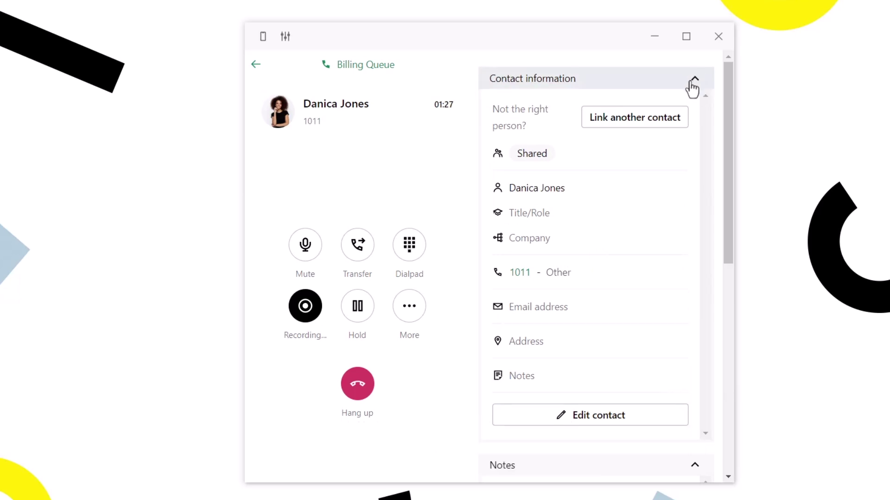
pyautogui.click(693, 88)
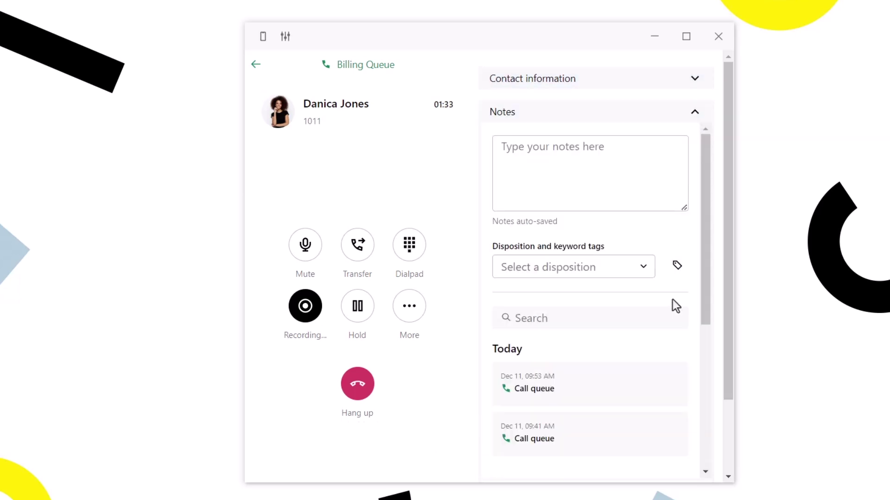
pyautogui.scroll(-5, 675, 304)
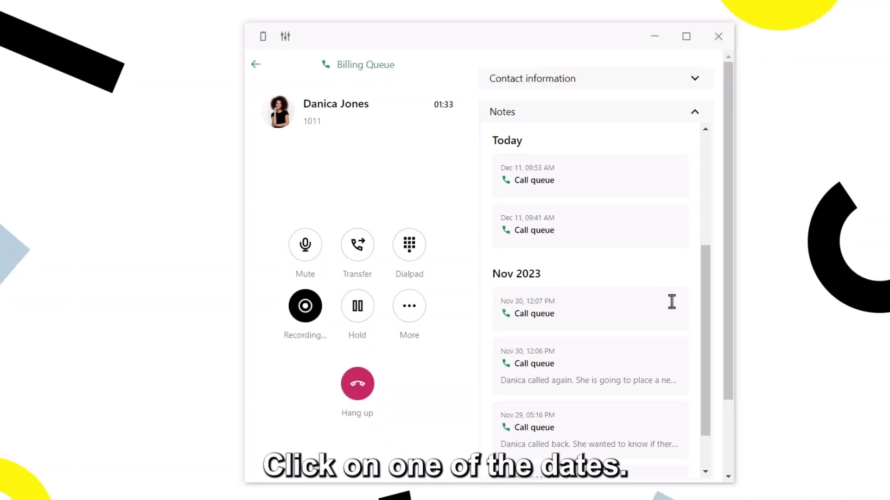
pyautogui.click(605, 384)
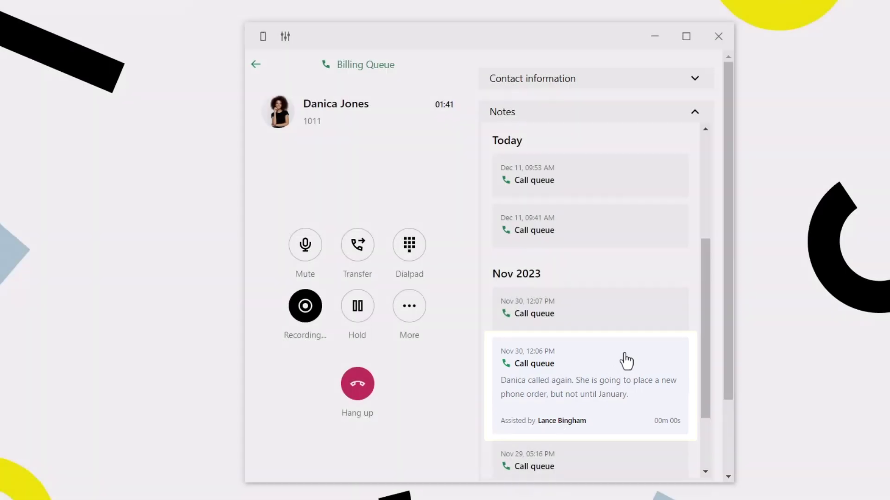
# Search the caller's previous notes for "order", and clear the search.
pyautogui.scroll(3, 625, 360)
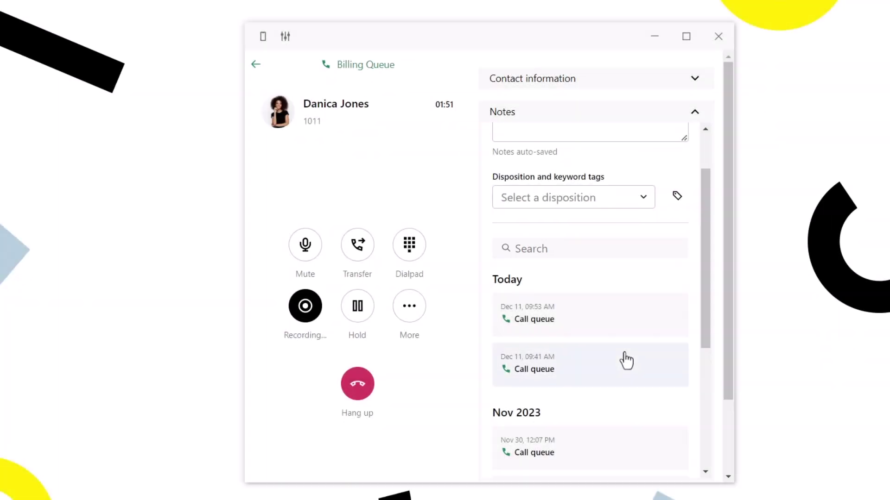
pyautogui.click(566, 249)
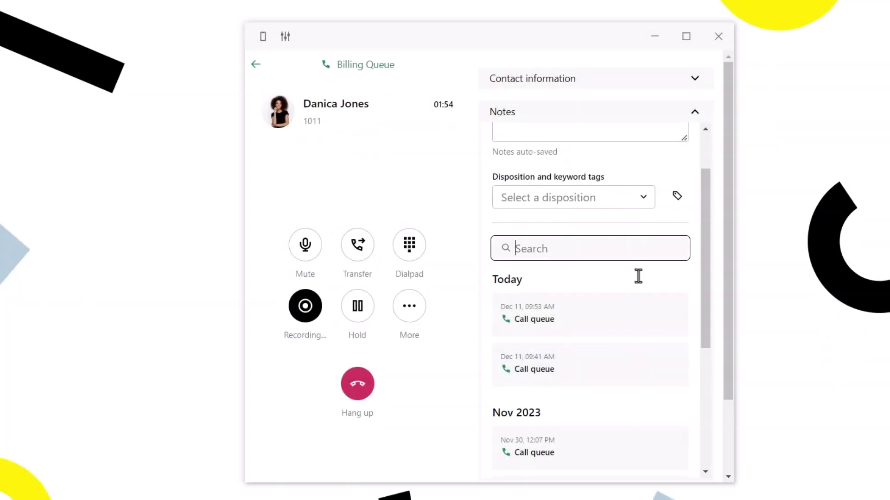
pyautogui.write('order')
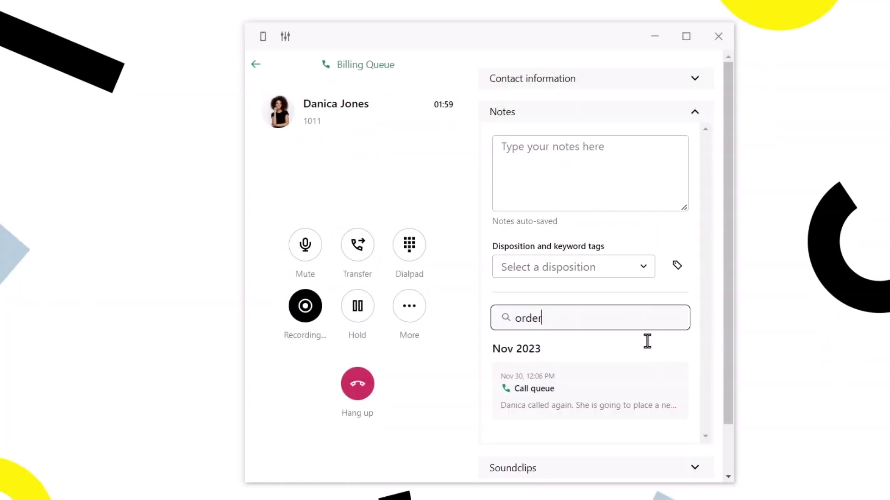
pyautogui.scroll(-1, 658, 366)
pyautogui.scroll(1, 675, 333)
pyautogui.moveTo(543, 310); pyautogui.dragTo(480, 319)
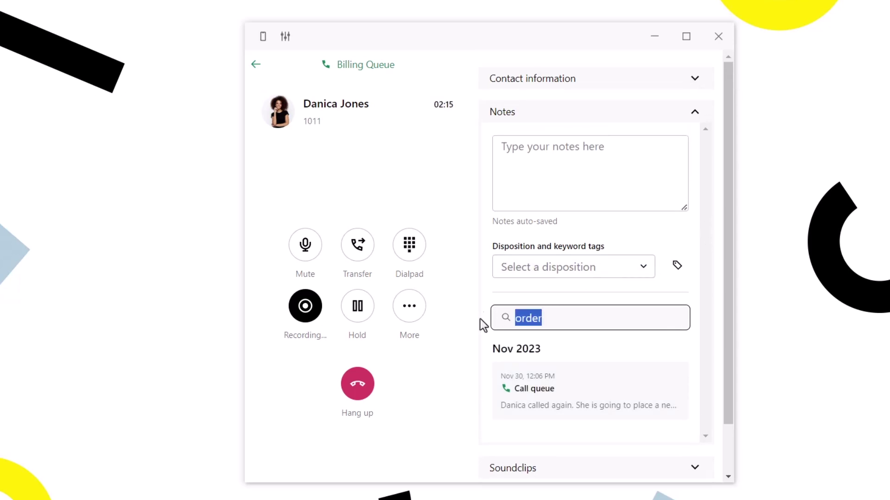
pyautogui.press('BackSpace')
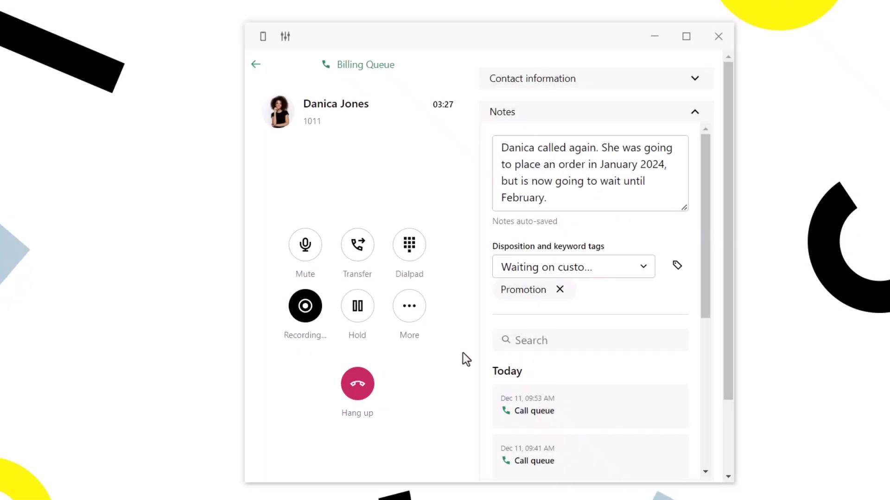
# Hang up the second Billing Queue call.
pyautogui.click(363, 385)
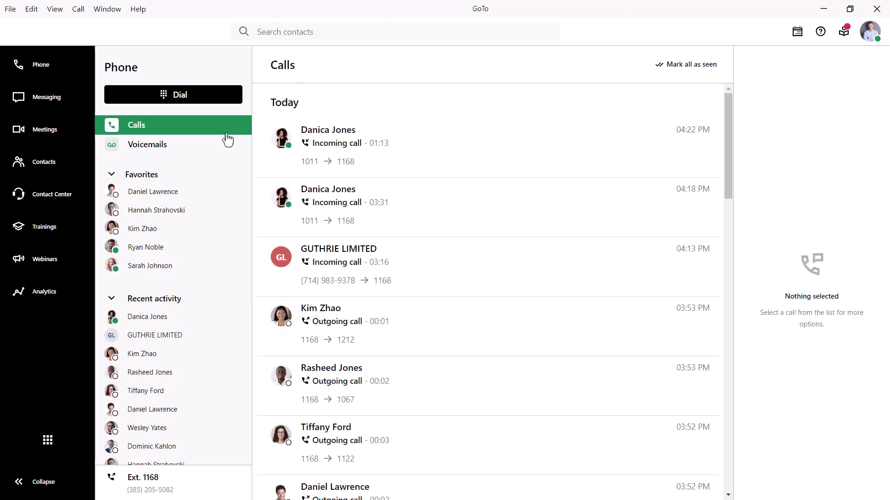
# Search all contacts for the first caller's first name and select the shared contact to show its details.
pyautogui.click(78, 175)
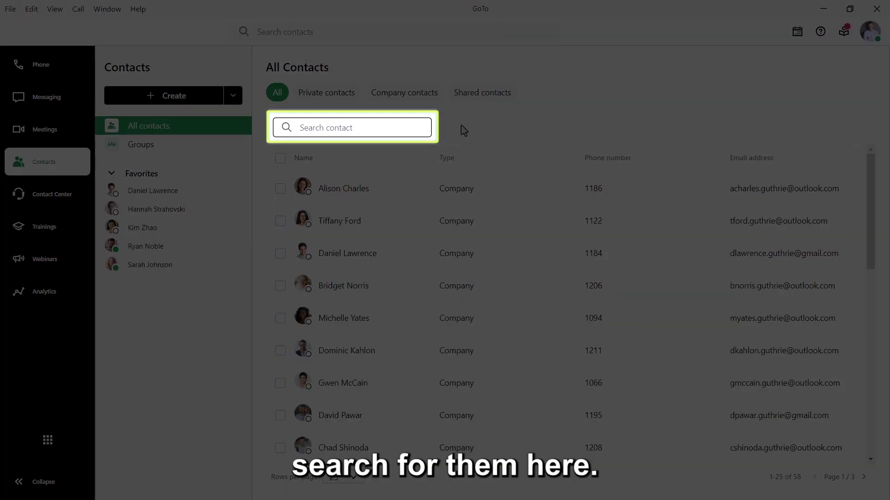
pyautogui.write('jake')
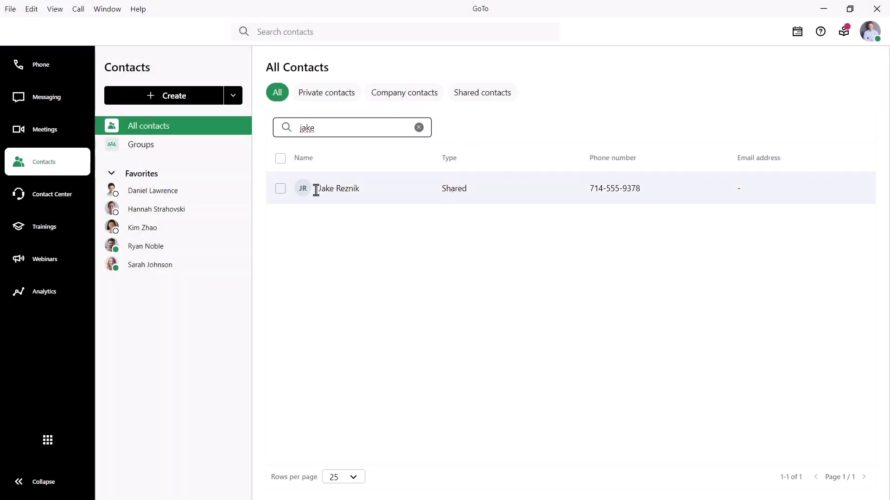
pyautogui.click(280, 188)
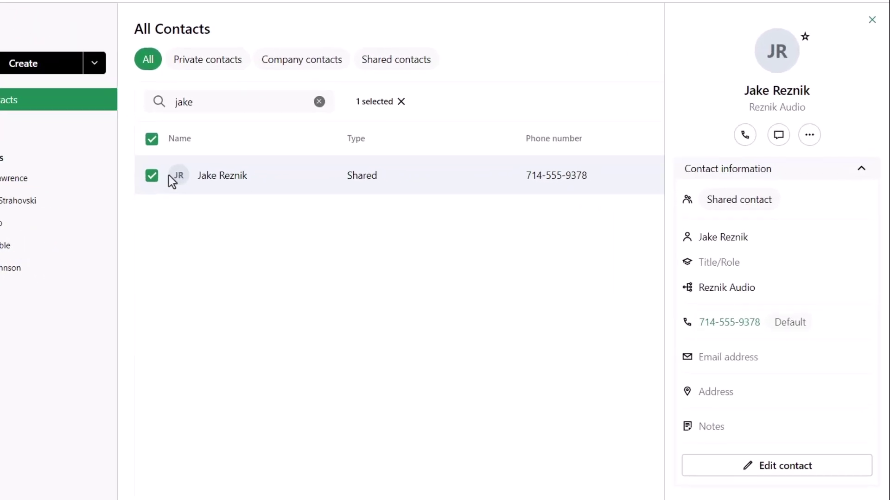